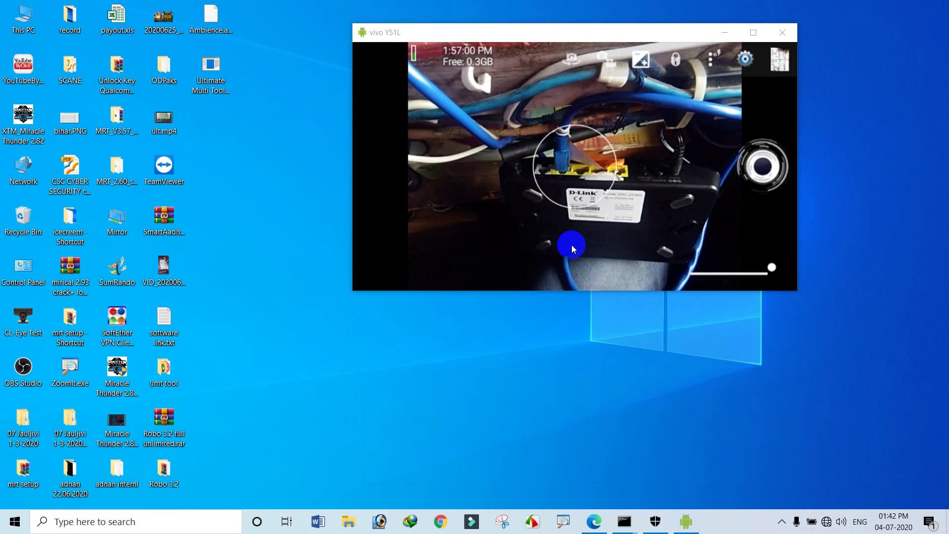
# Step: Switch from the phone mirror to Microsoft Edge showing the Google home page
pyautogui.click(592, 522)
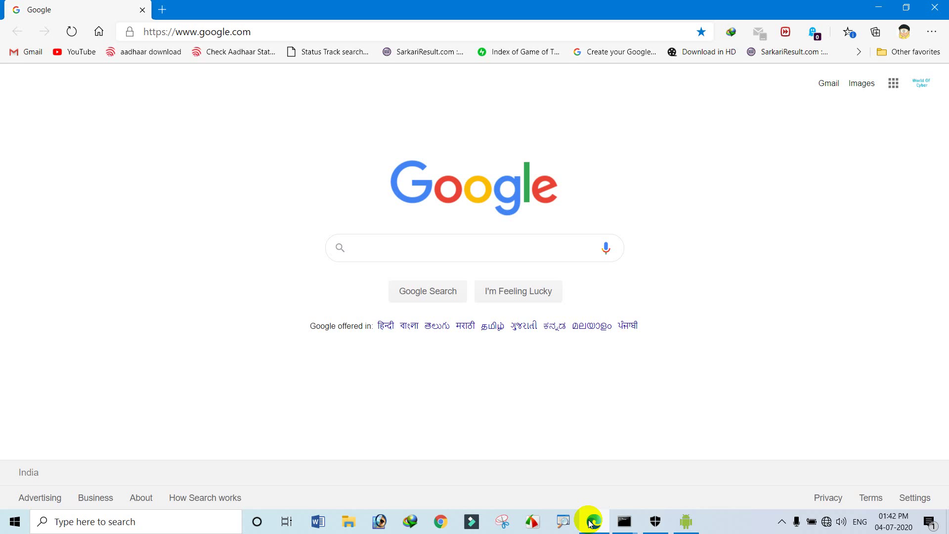
# Step: Open 192.168.1.1, log in to the router, and decline Edge's password update
pyautogui.click(261, 31)
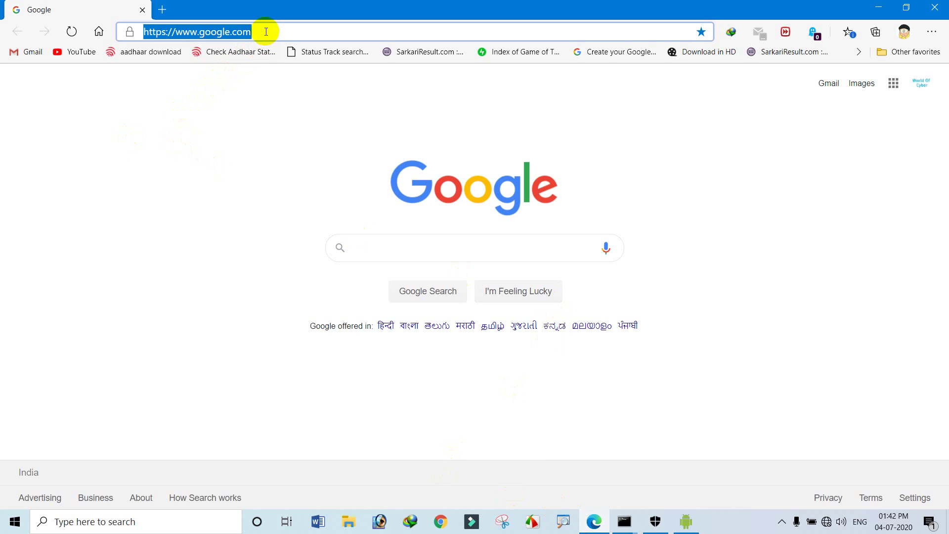
pyautogui.write('192.168.1.1')
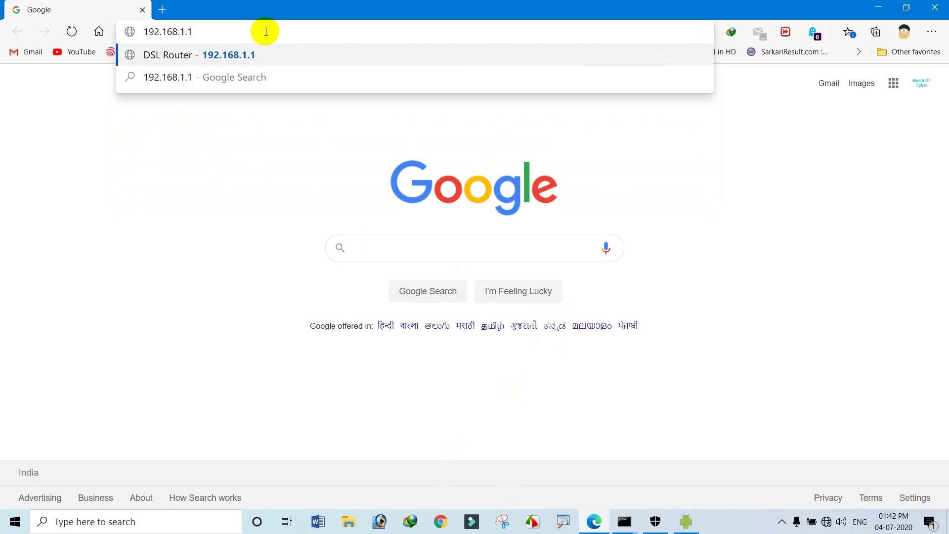
pyautogui.press('Return')
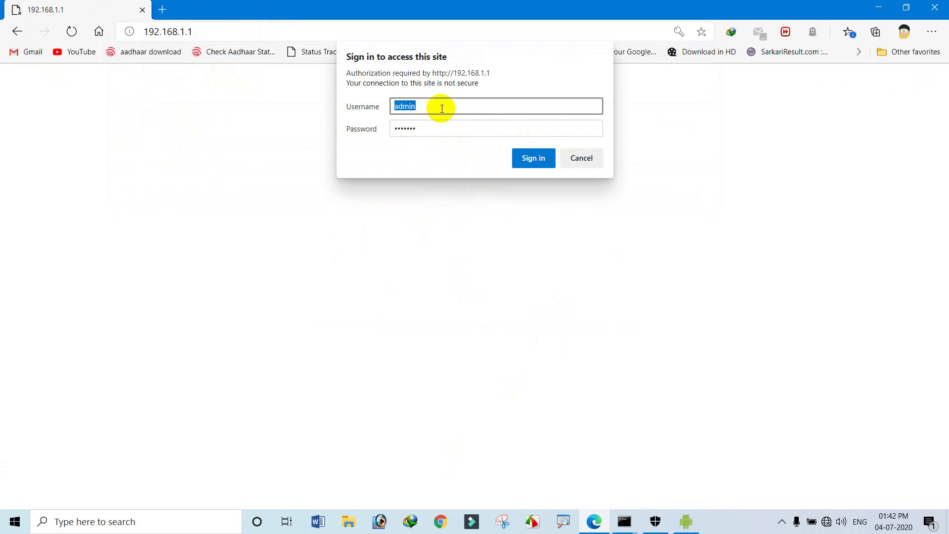
pyautogui.press('Tab')
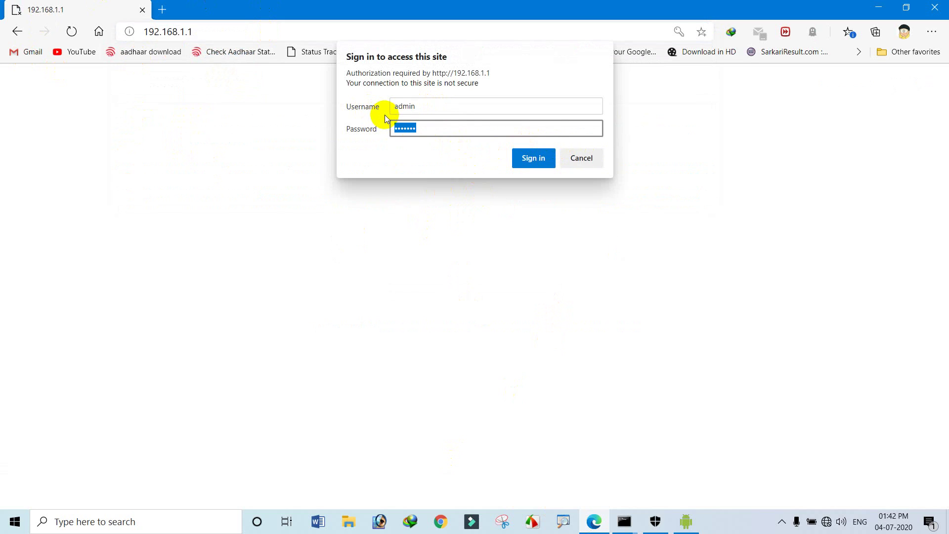
pyautogui.press('BackSpace')
pyautogui.press('Return')
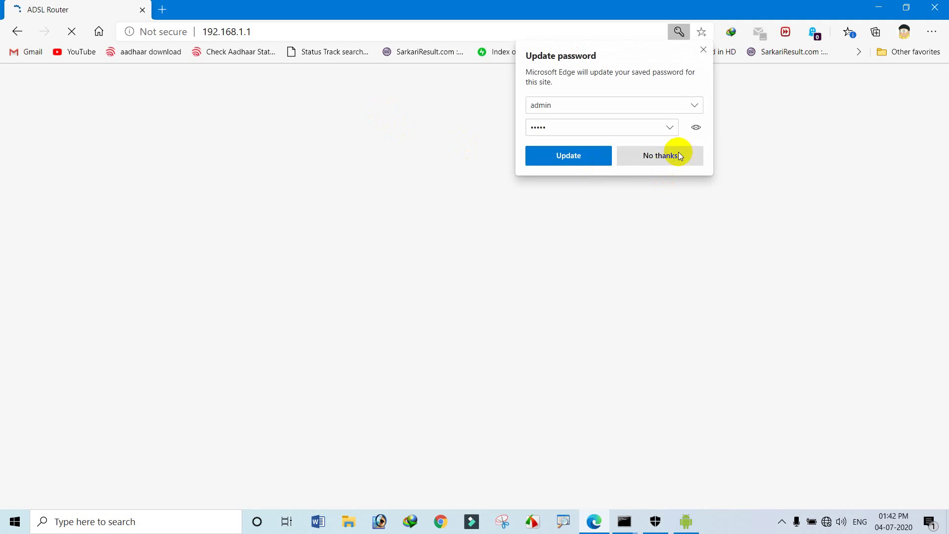
pyautogui.click(680, 155)
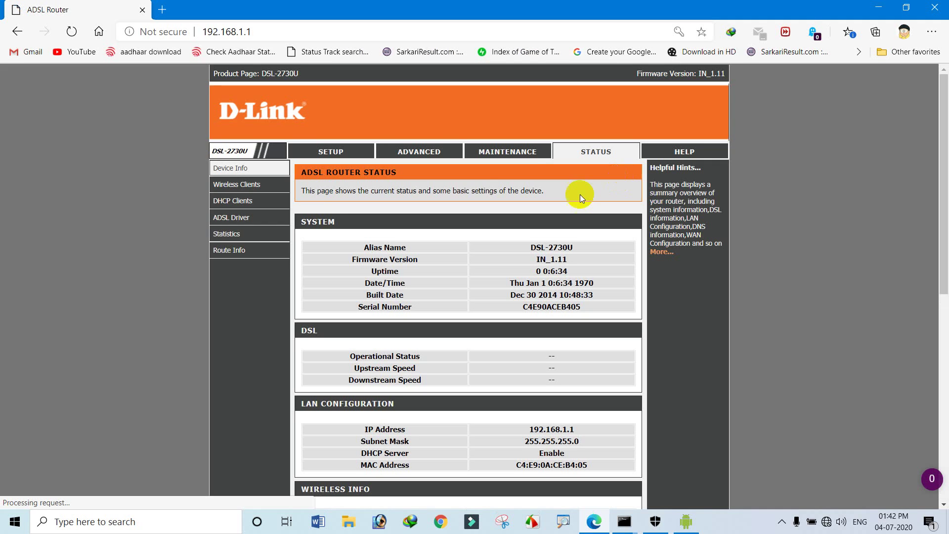
# Step: Launch the Setup Wizard from the SETUP tab and skip the Step 1 login-password change
pyautogui.click(335, 155)
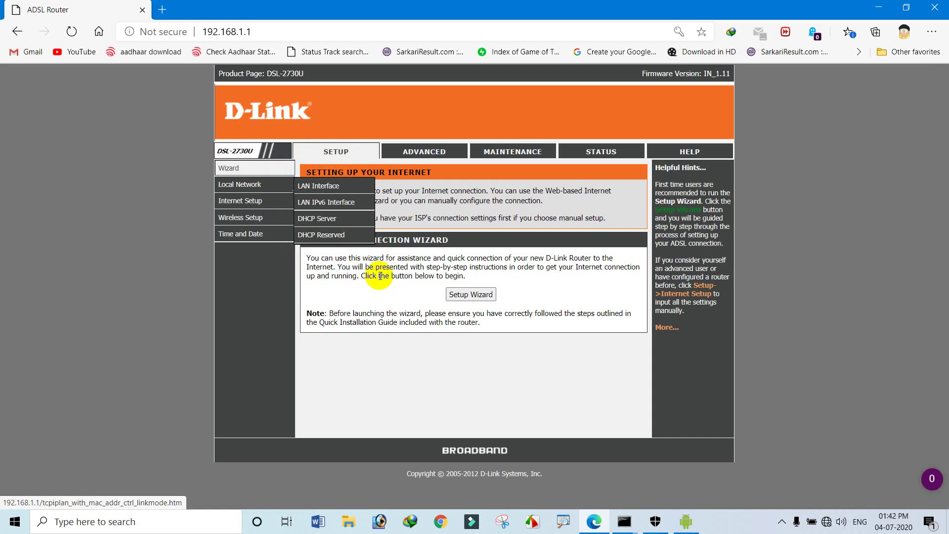
pyautogui.click(472, 295)
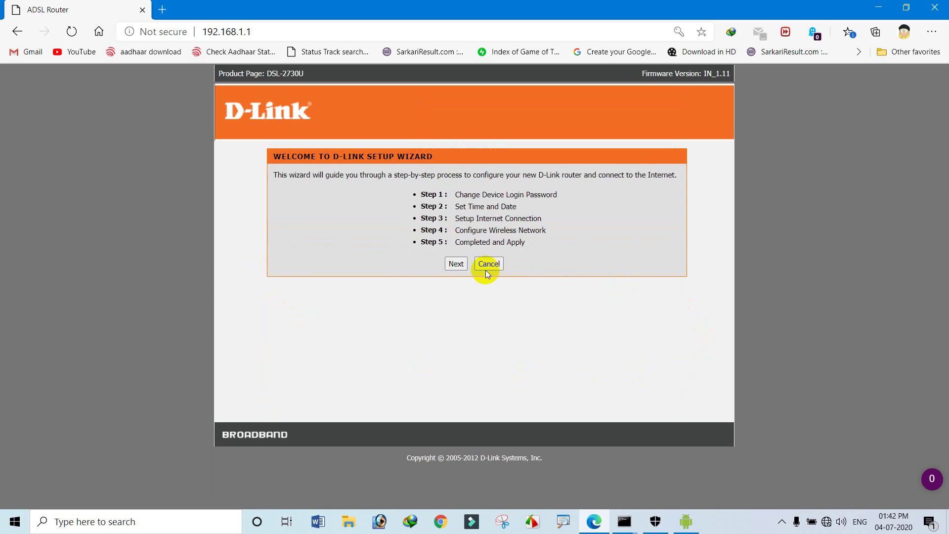
pyautogui.click(456, 263)
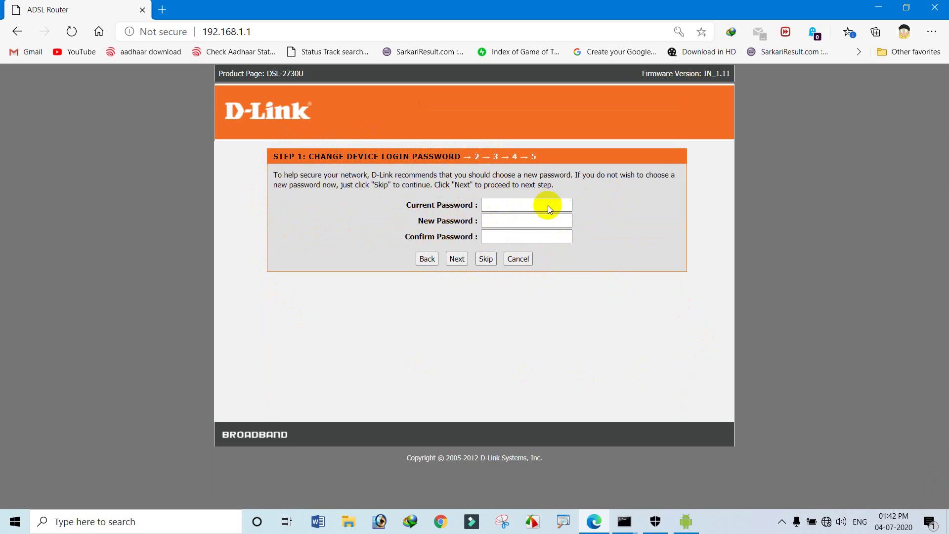
pyautogui.click(486, 259)
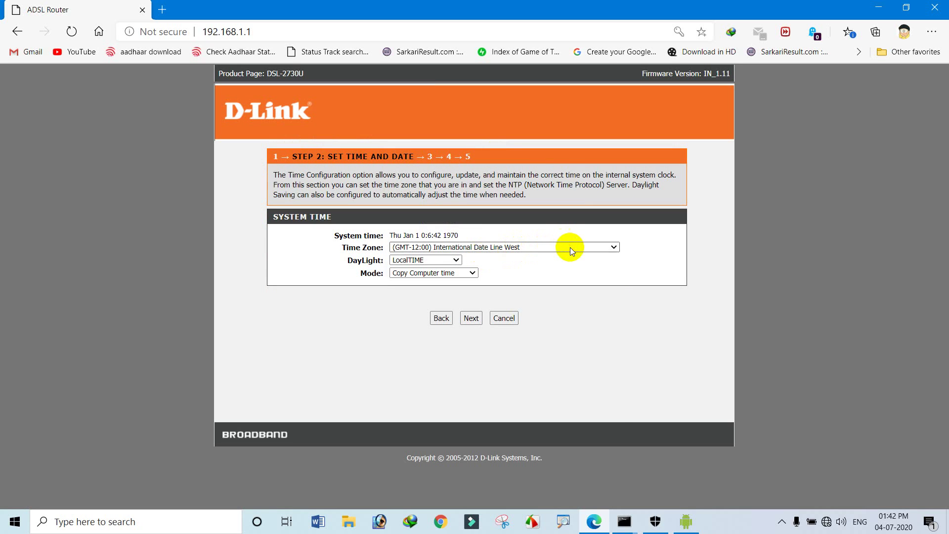
# Step: Choose the (GMT+05:30) Chennai, Kolkata, Mumbai, New Delhi time zone and continue
pyautogui.click(571, 247)
pyautogui.moveTo(621, 286); pyautogui.dragTo(618, 374)
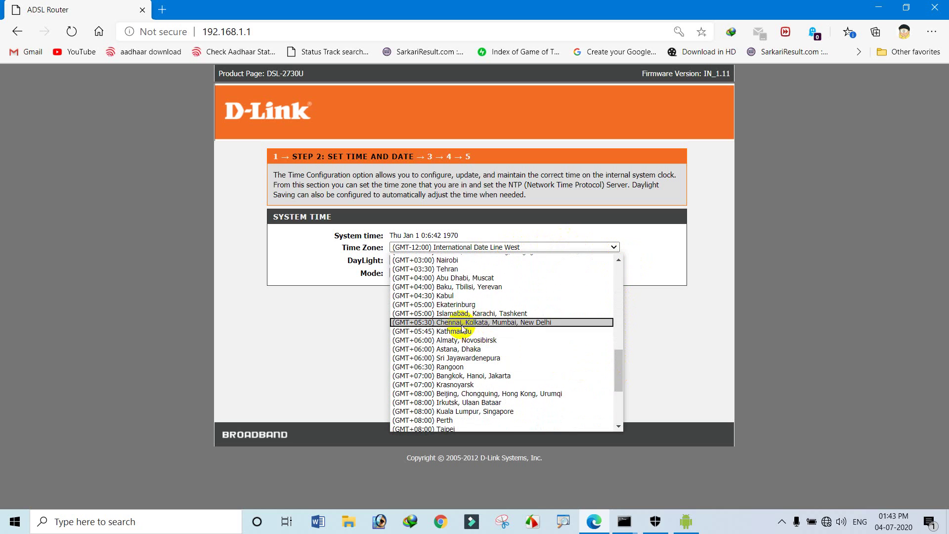
pyautogui.click(454, 322)
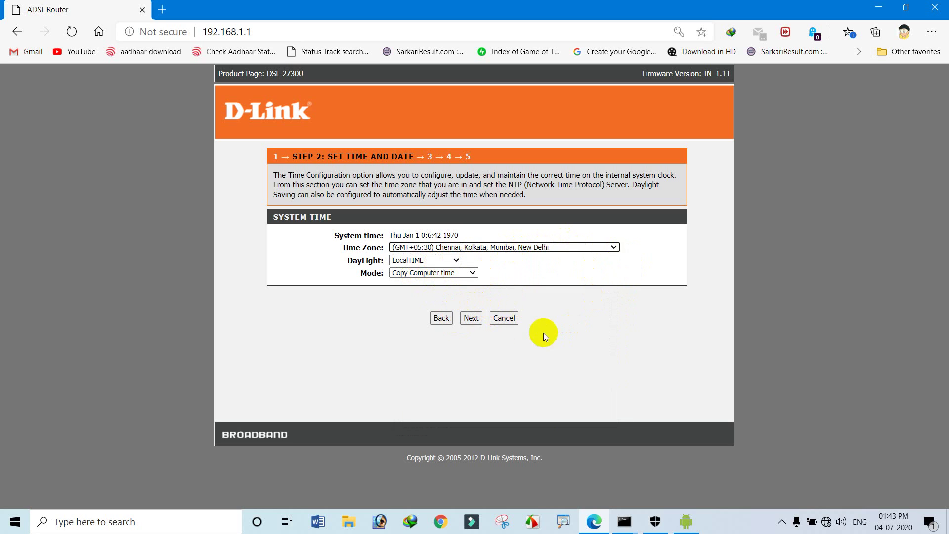
pyautogui.click(471, 318)
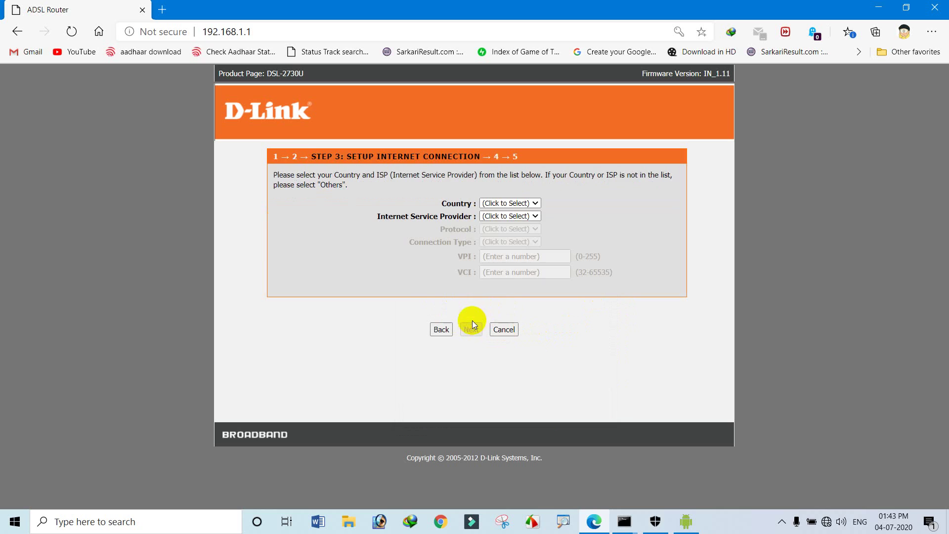
# Step: Set Country to India and Internet Service Provider to BSNL
pyautogui.click(533, 203)
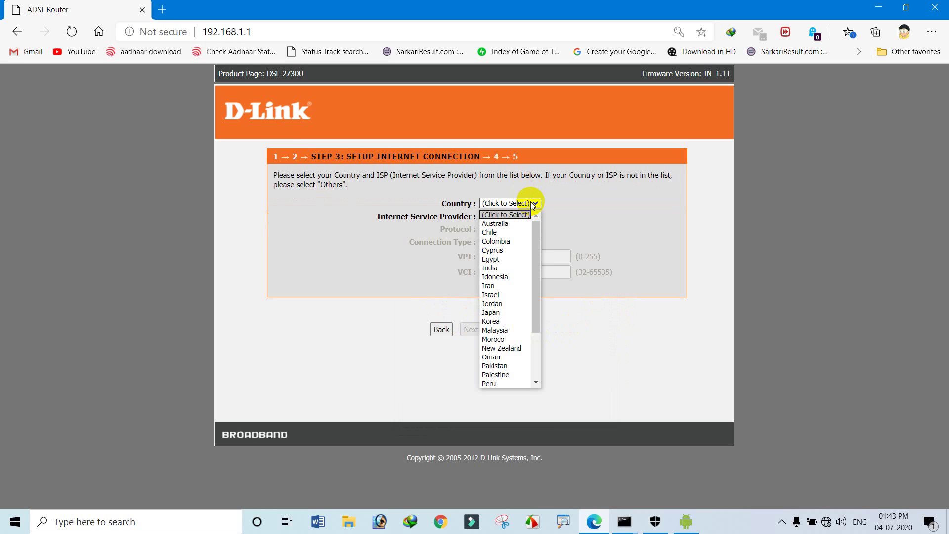
pyautogui.click(502, 269)
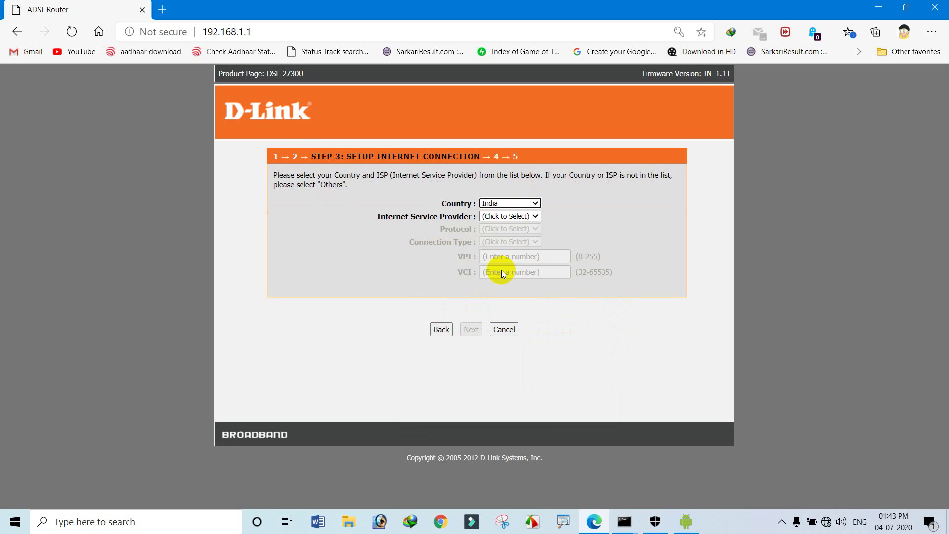
pyautogui.click(522, 218)
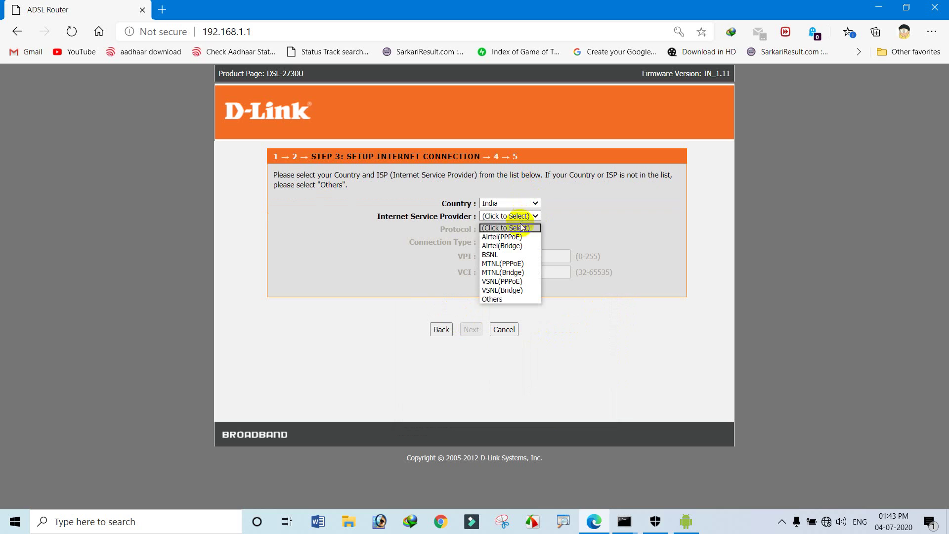
pyautogui.click(511, 254)
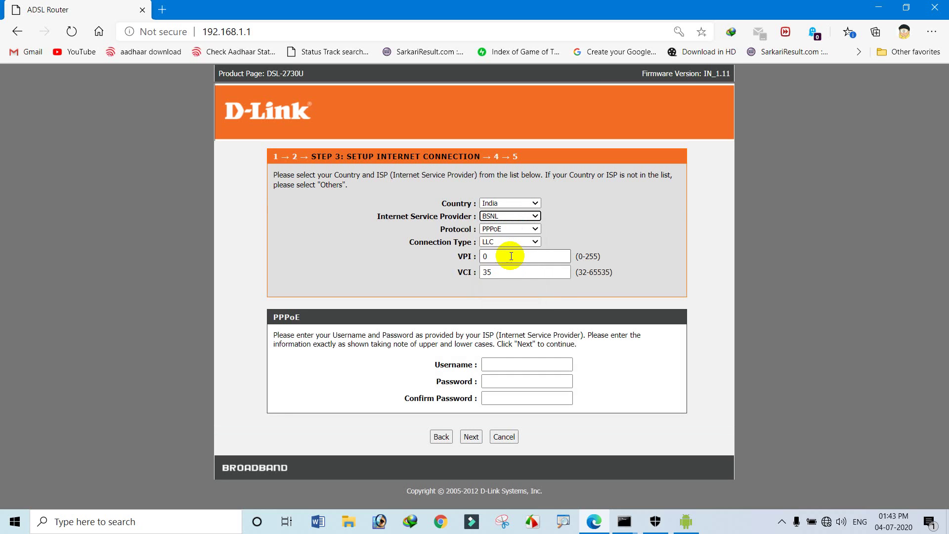
# Step: Focus the PPPoE username field, dismissing the browser's saved-login suggestions
pyautogui.click(501, 360)
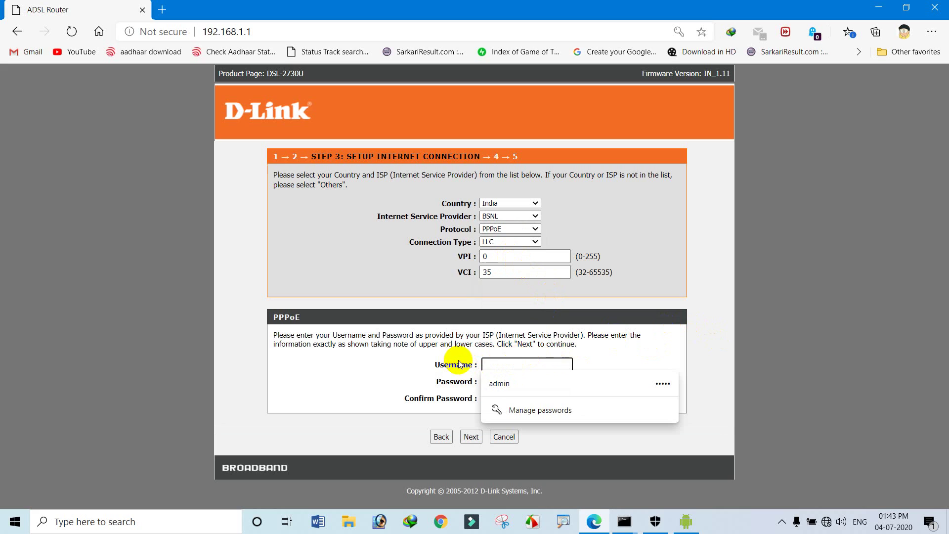
pyautogui.click(505, 359)
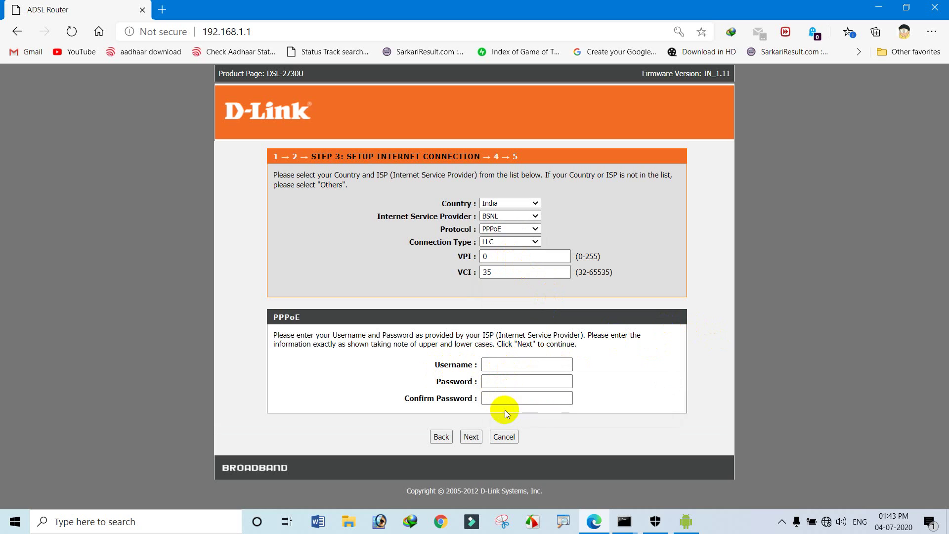
pyautogui.click(504, 367)
pyautogui.click(509, 361)
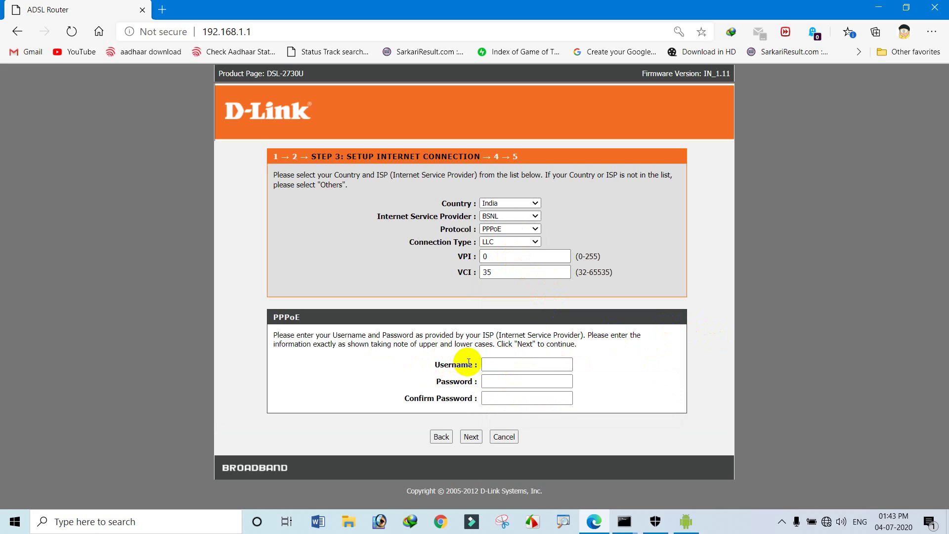
# Step: Enter the BSNL PPPoE account username
pyautogui.click(509, 363)
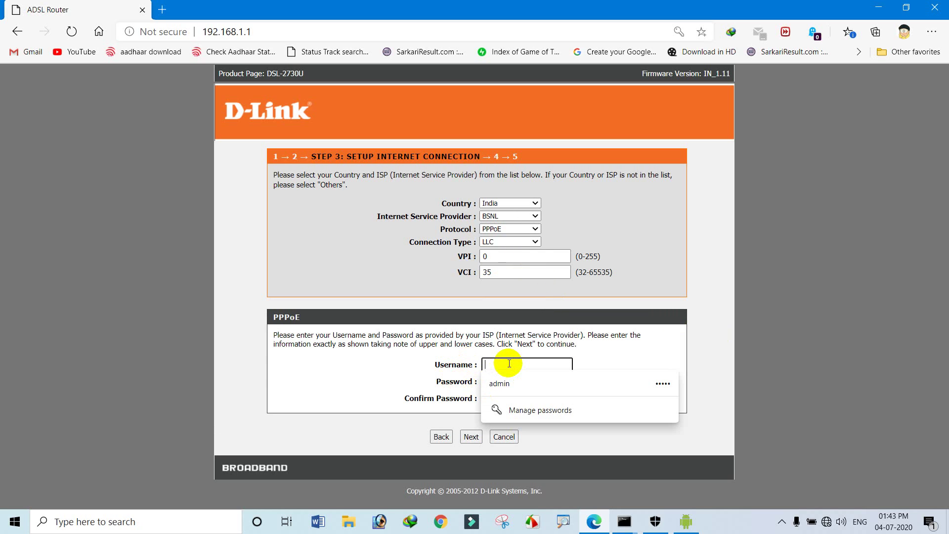
pyautogui.write('di')
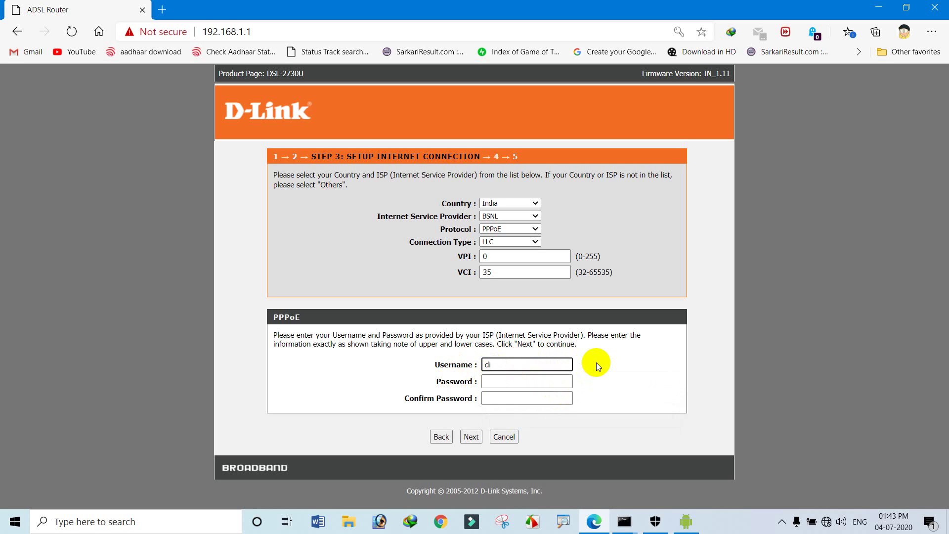
pyautogui.press('alt')
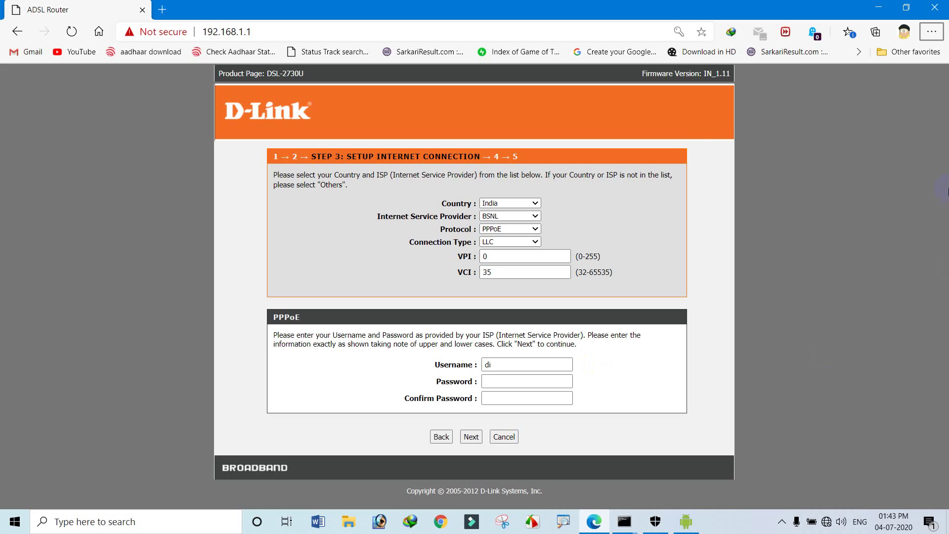
pyautogui.click(542, 365)
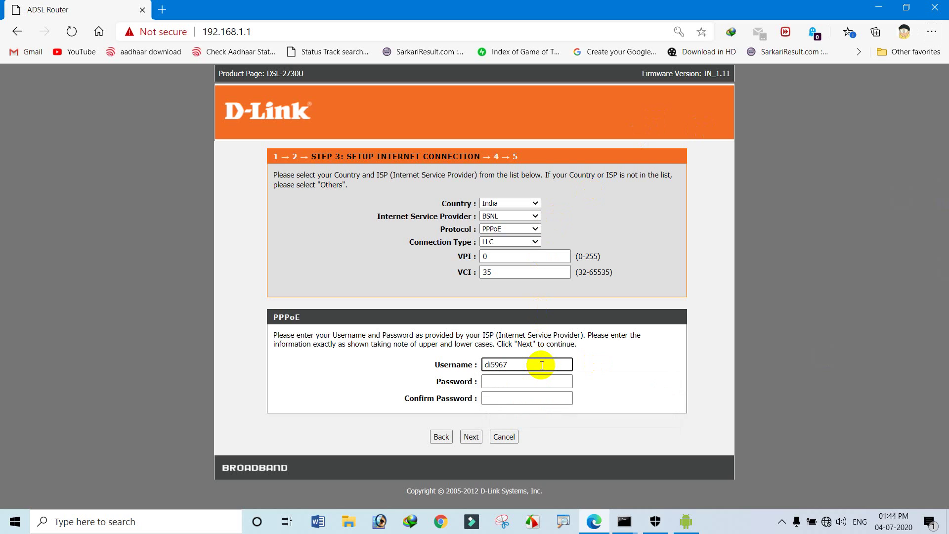
# Step: Enter and confirm the PPPoE password
pyautogui.click(500, 379)
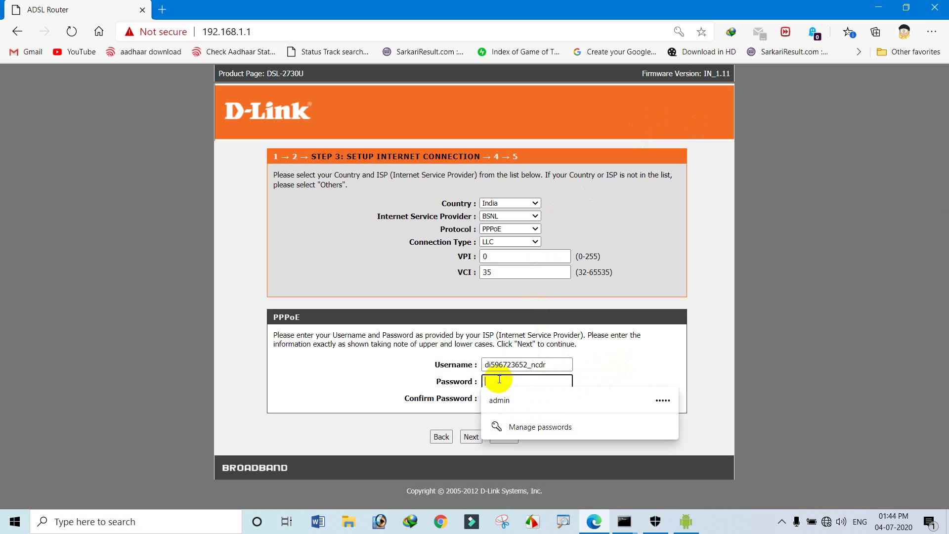
pyautogui.write('•••••••')
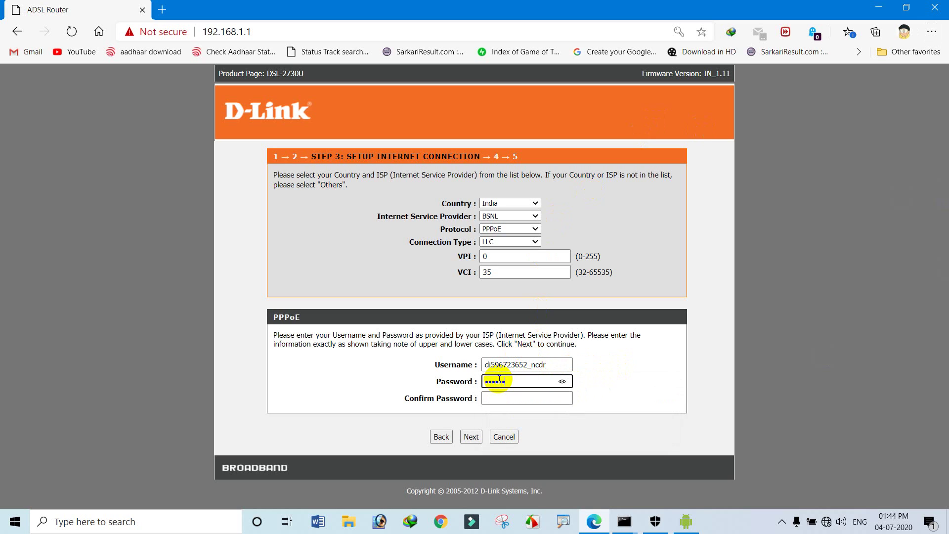
pyautogui.press('BackSpace')
pyautogui.press('BackSpace')
pyautogui.press('BackSpace')
pyautogui.press('BackSpace')
pyautogui.press('BackSpace')
pyautogui.press('BackSpace')
pyautogui.press('BackSpace')
pyautogui.write('••••••••')
pyautogui.click(513, 394)
pyautogui.write('••••••••')
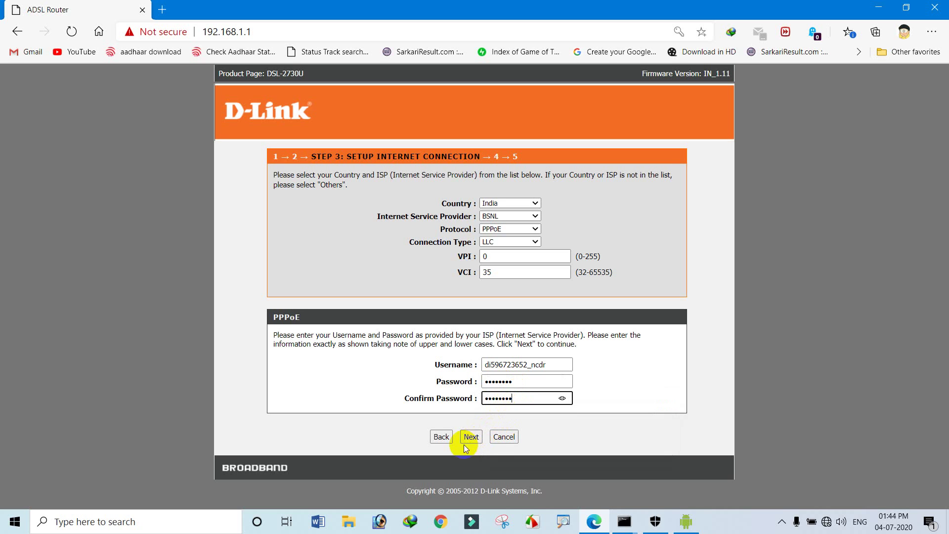
pyautogui.click(471, 437)
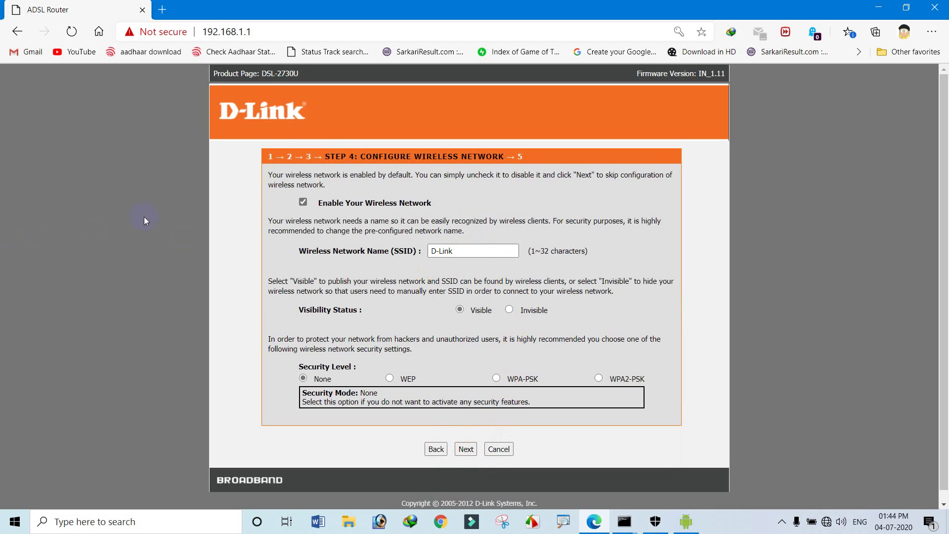
# Step: Replace the default SSID D-Link with 'ditigat ki or'
pyautogui.click(472, 251)
pyautogui.click(469, 260)
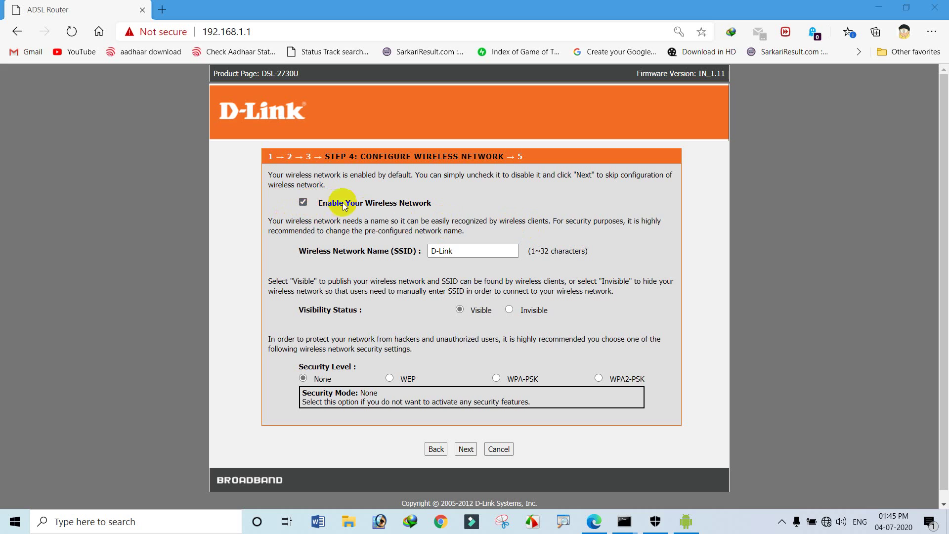
pyautogui.click(302, 203)
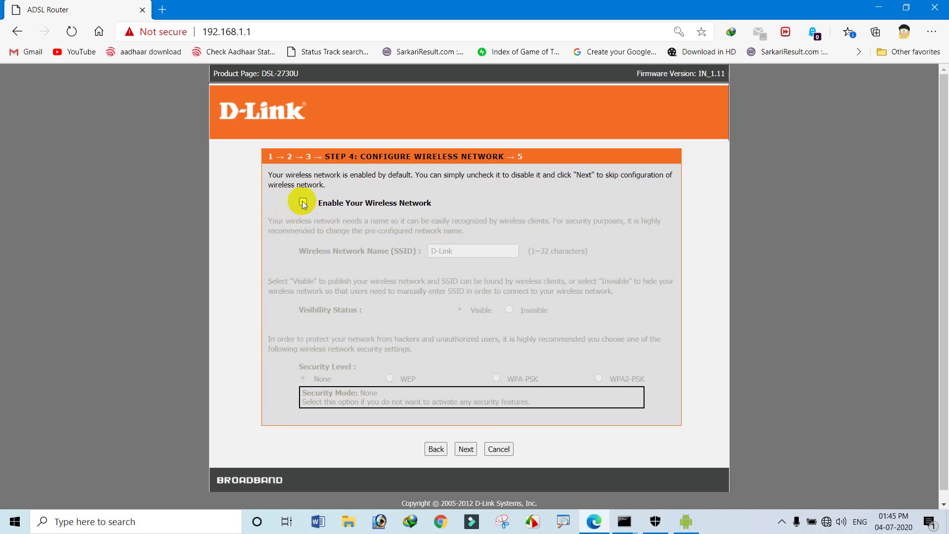
pyautogui.click(303, 203)
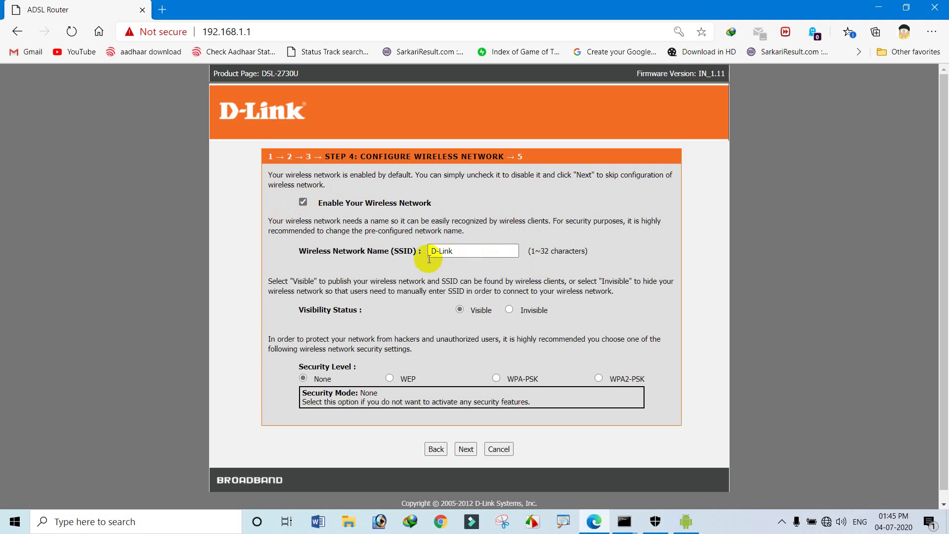
pyautogui.click(486, 251)
pyautogui.moveTo(492, 251); pyautogui.dragTo(265, 263)
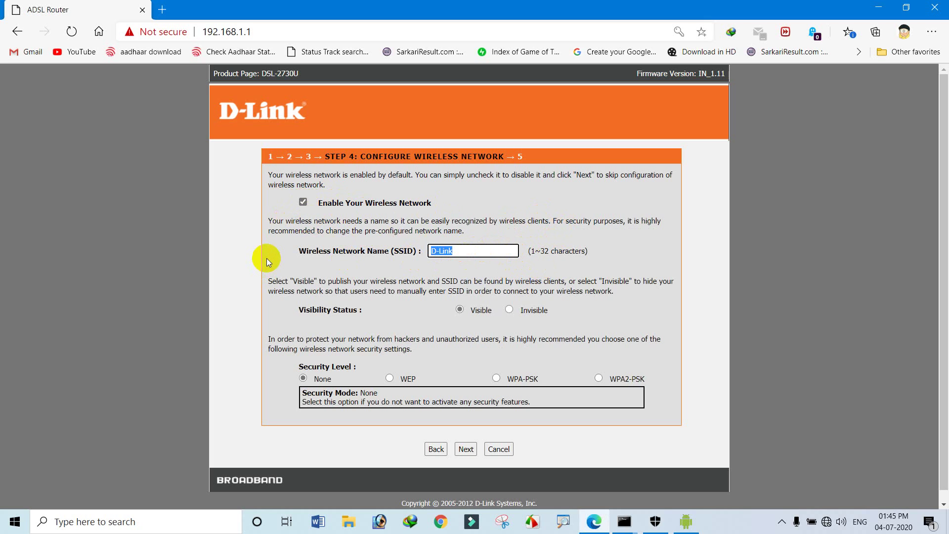
pyautogui.press('BackSpace')
pyautogui.write('ditigat ki or')
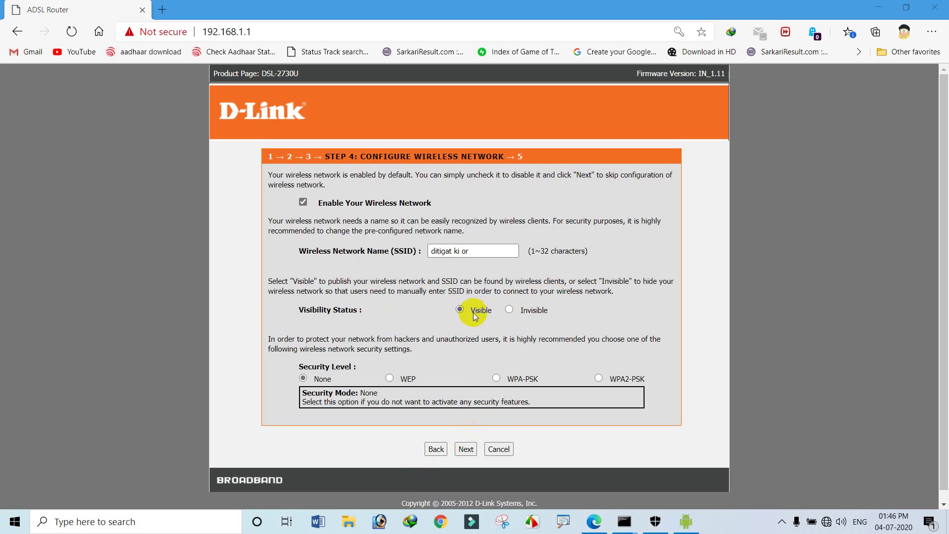
# Step: Make the network invisible and secure it with WPA2-PSK and a pre-shared key
pyautogui.click(510, 309)
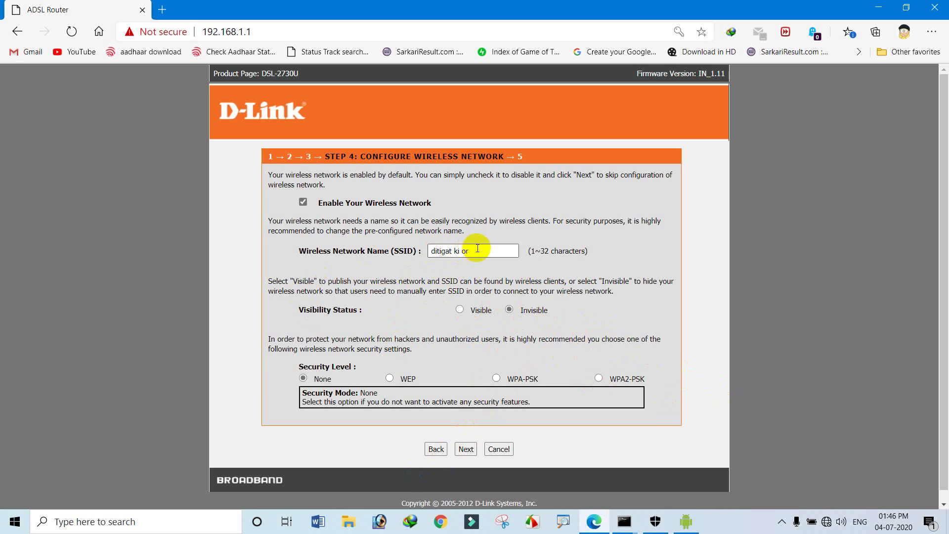
pyautogui.click(503, 252)
pyautogui.click(593, 378)
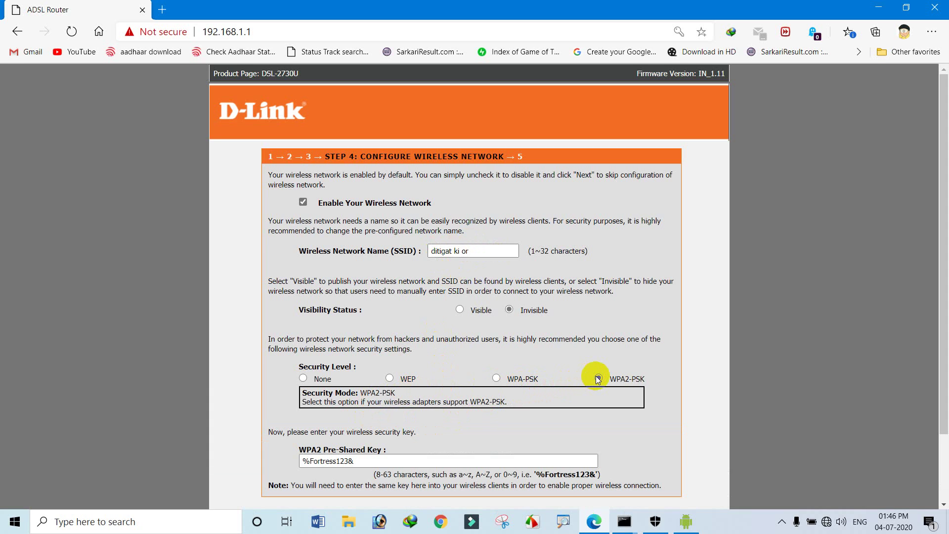
pyautogui.scroll(-2, 557, 366)
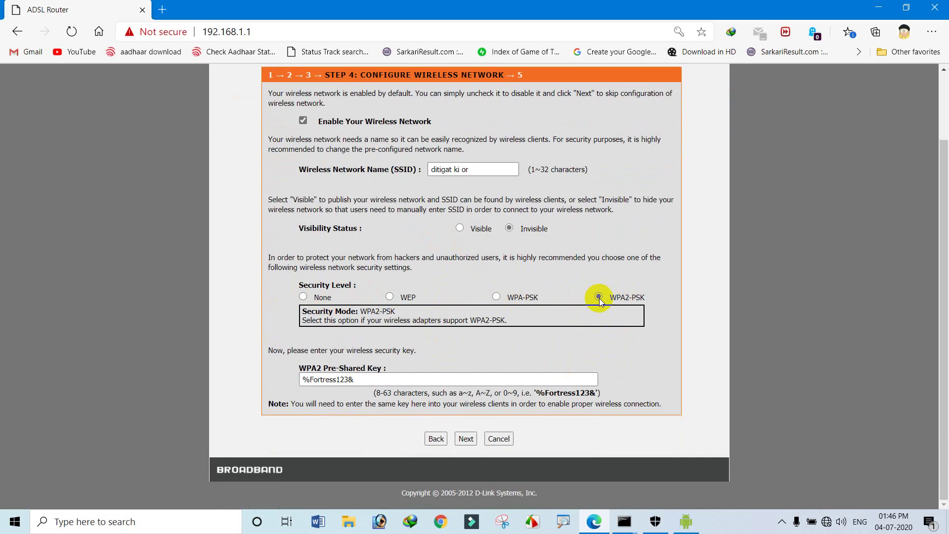
pyautogui.click(390, 382)
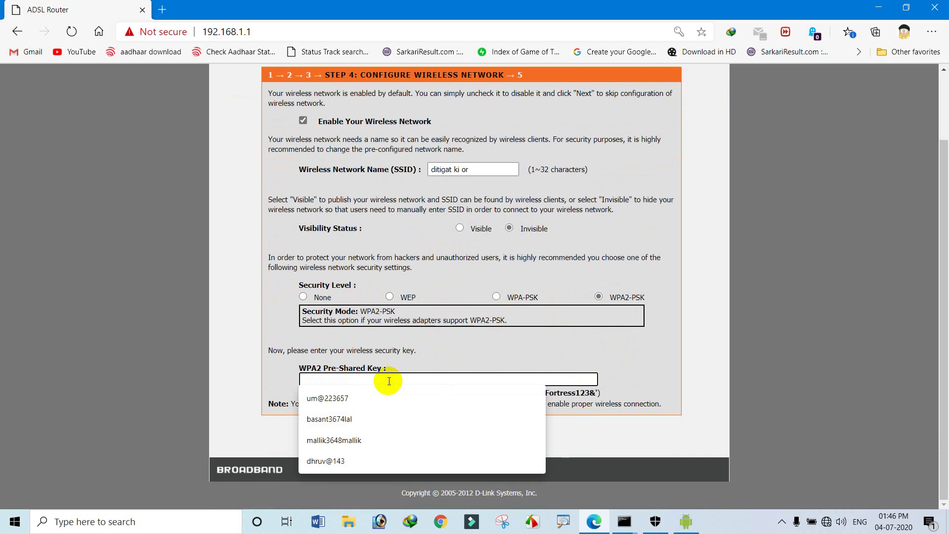
# Step: Apply the wizard summary, refuse Edge's password save, and review the Status page
pyautogui.click(465, 438)
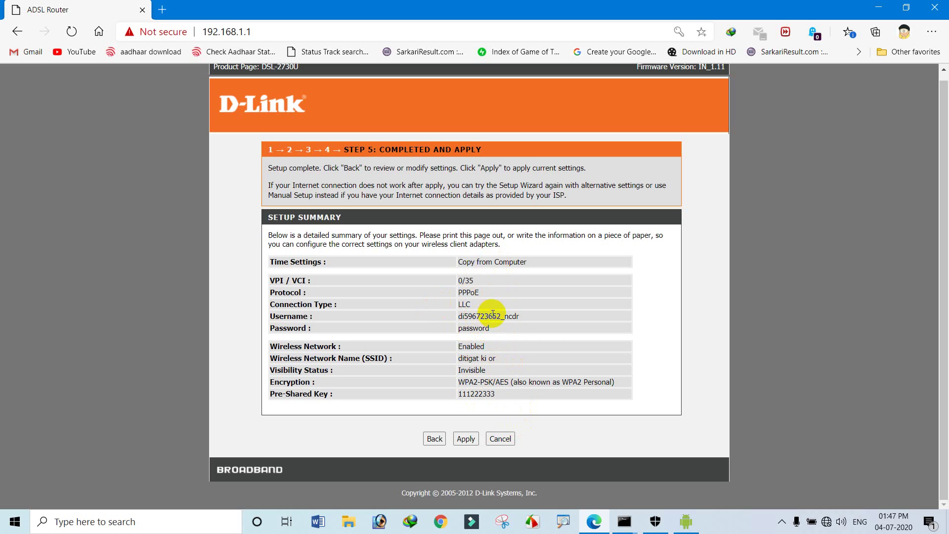
pyautogui.click(468, 439)
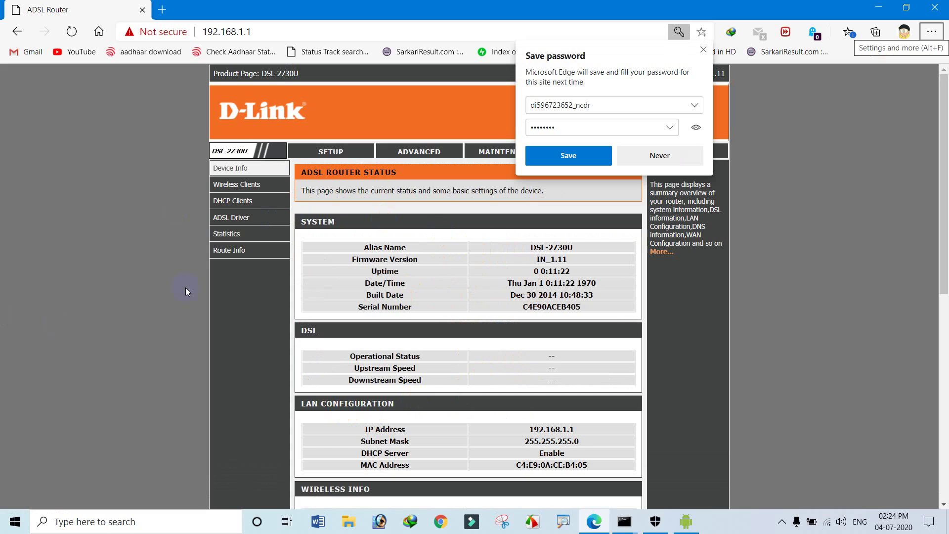
pyautogui.click(675, 158)
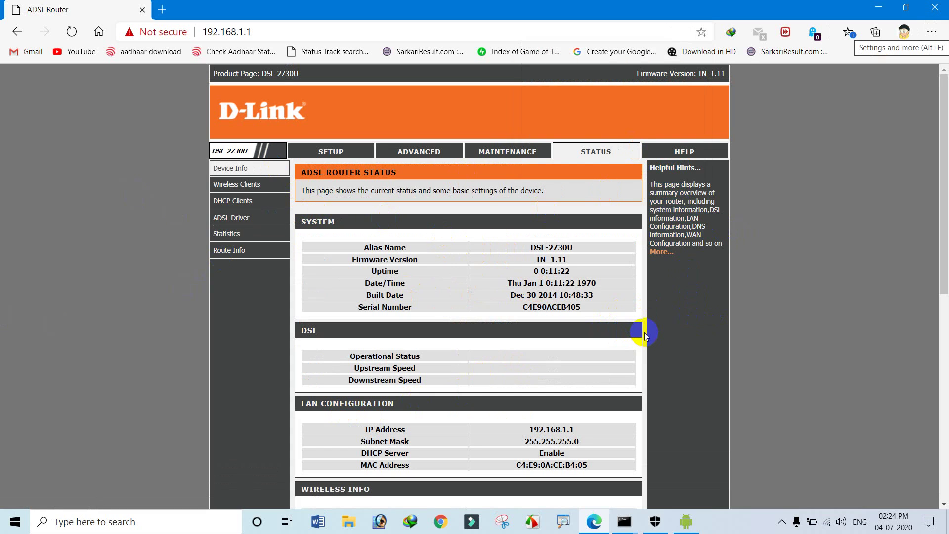
pyautogui.click(233, 201)
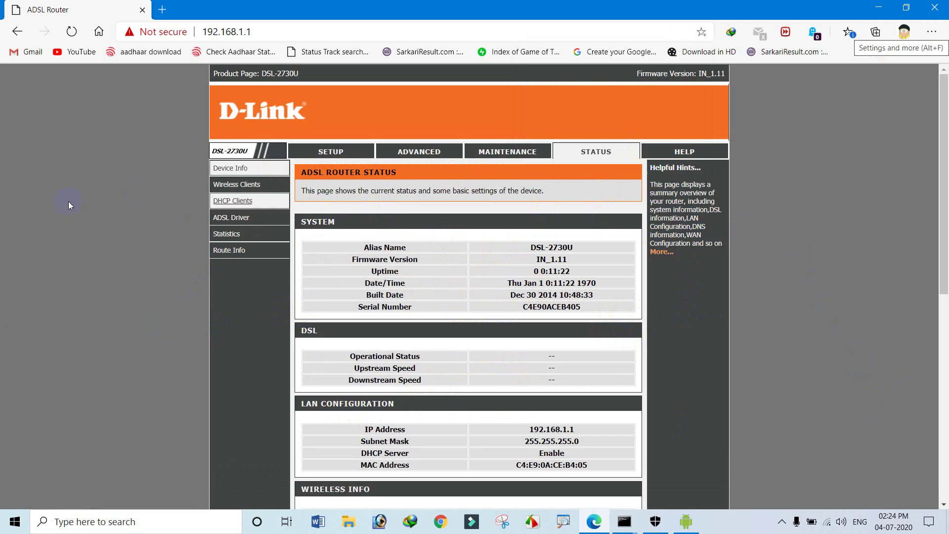
pyautogui.scroll(-8, 74, 274)
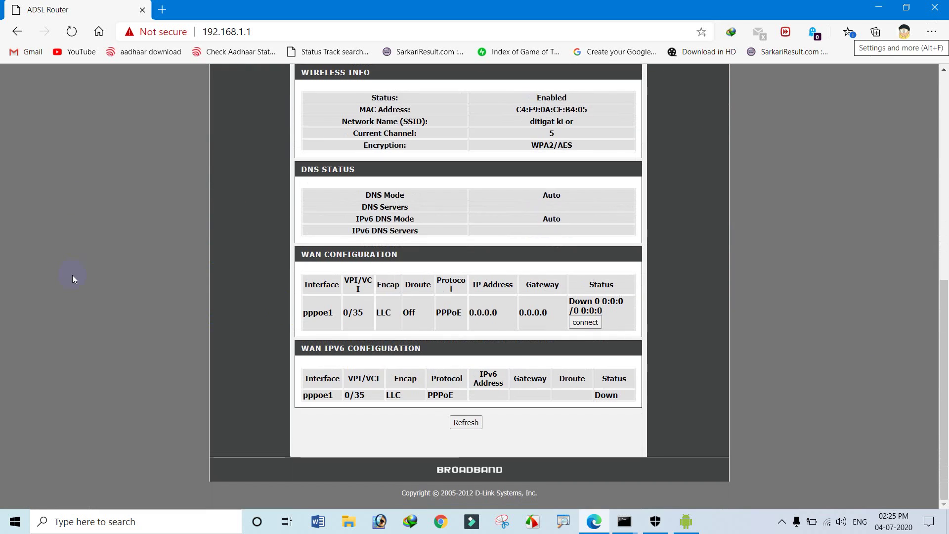
pyautogui.scroll(8, 73, 275)
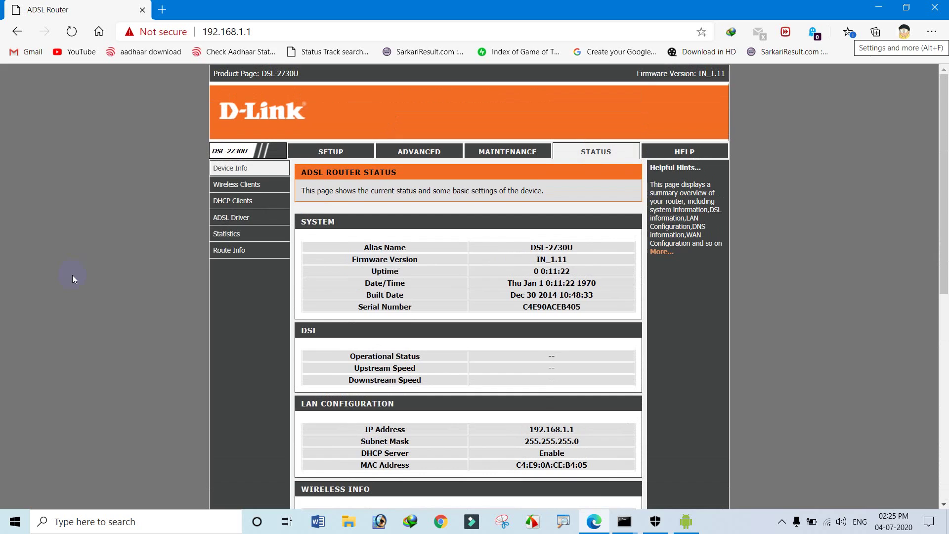